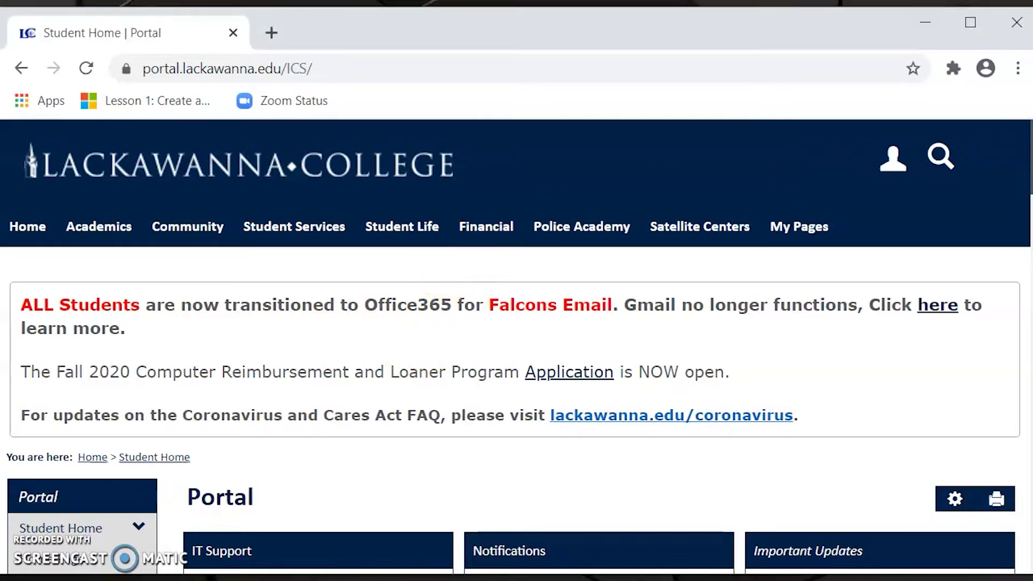
scroll(1019, 156, down, 1)
scroll(517, 323, down, 5)
scroll(517, 323, down, 3)
scroll(433, 122, down, 1)
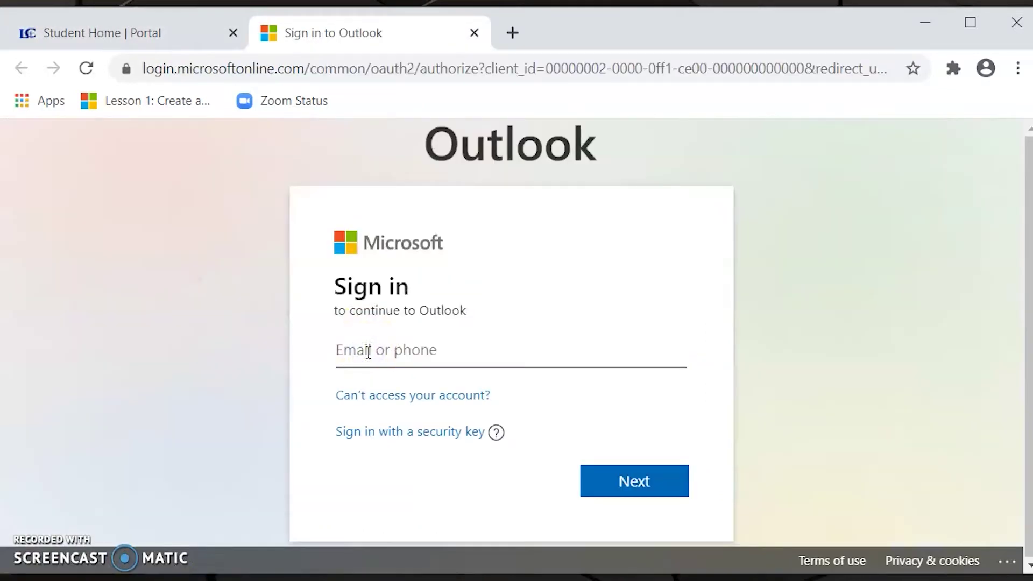
- Submit the student email, then enter the password to sign in to Outlook
click(615, 482)
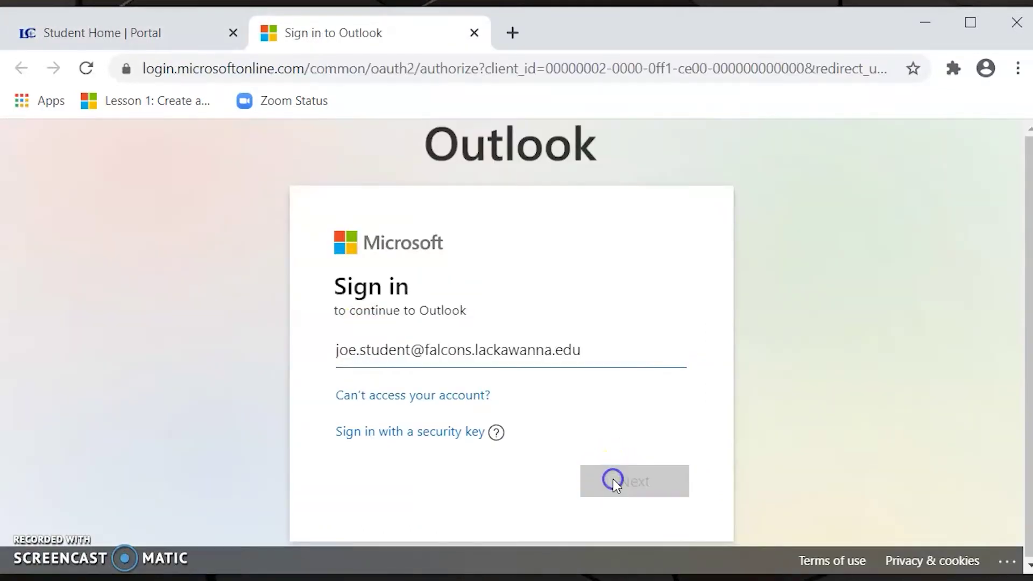
click(352, 374)
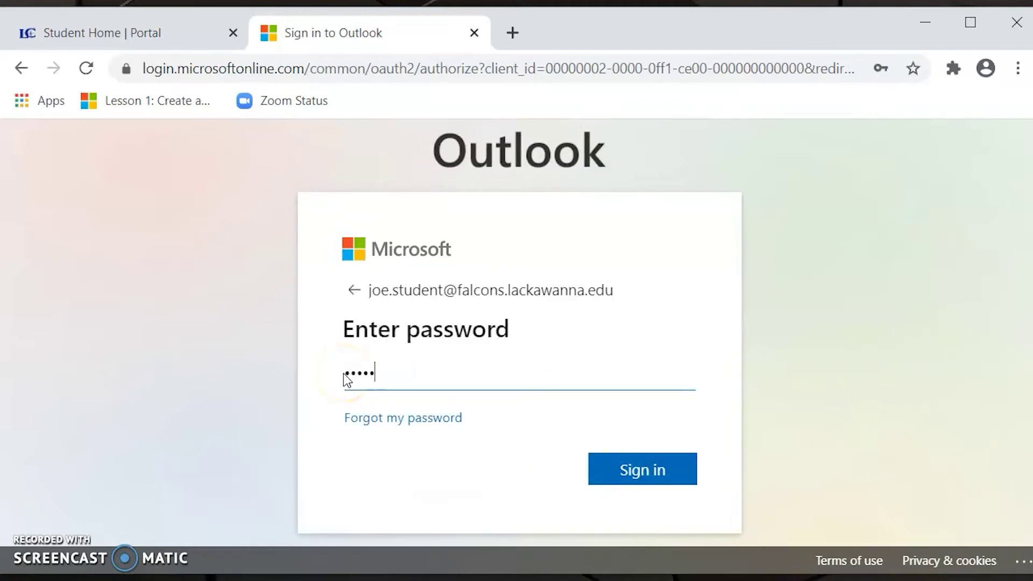
key(Return)
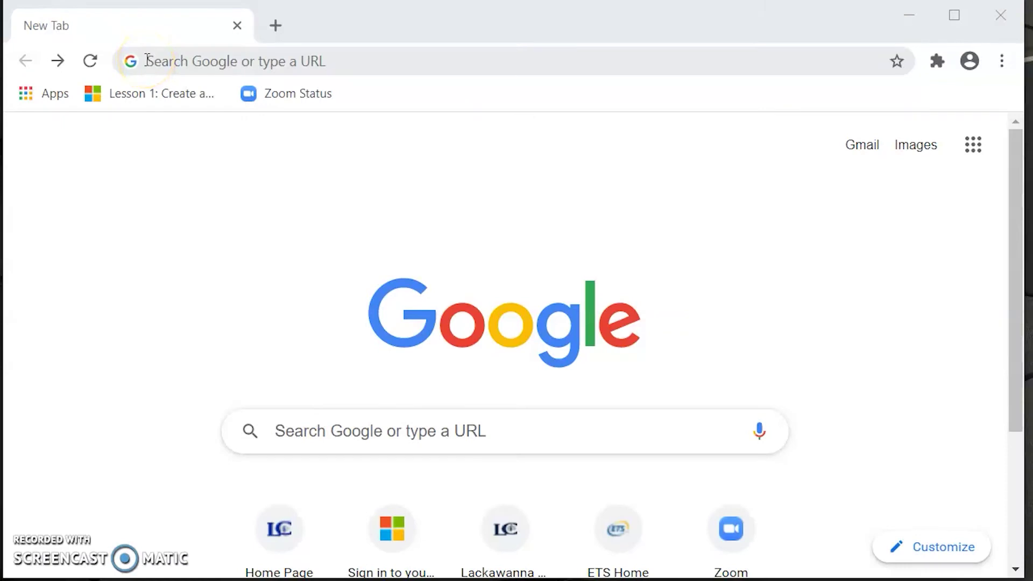
- Load 365.lackawanna.edu from the Chrome address bar
click(147, 61)
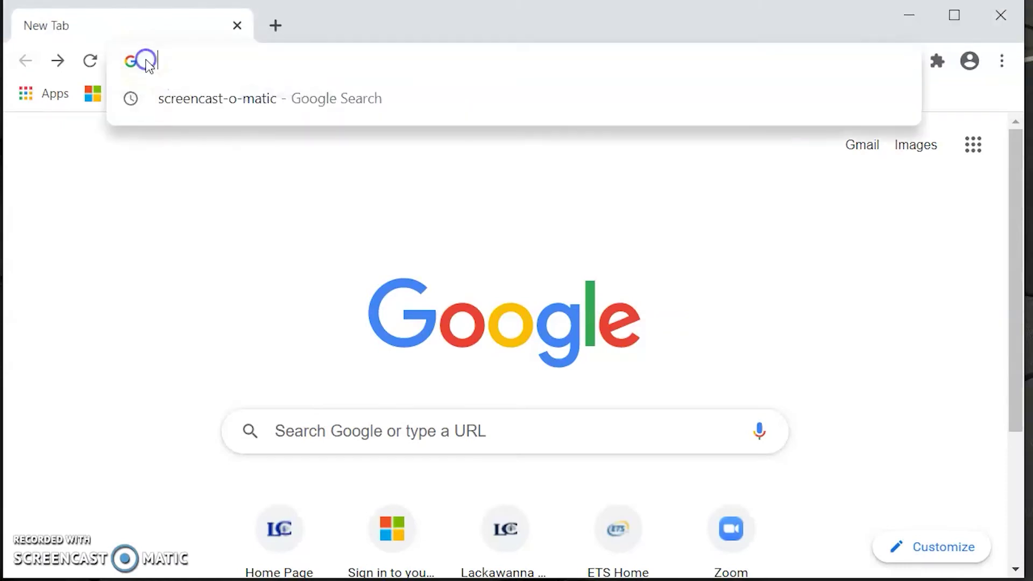
text(365.)
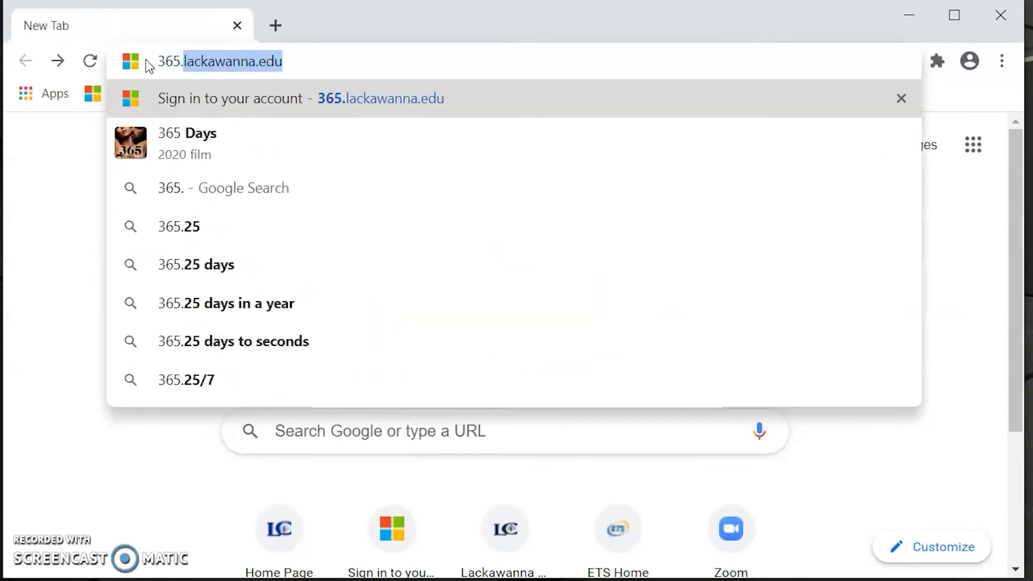
text(lackawan)
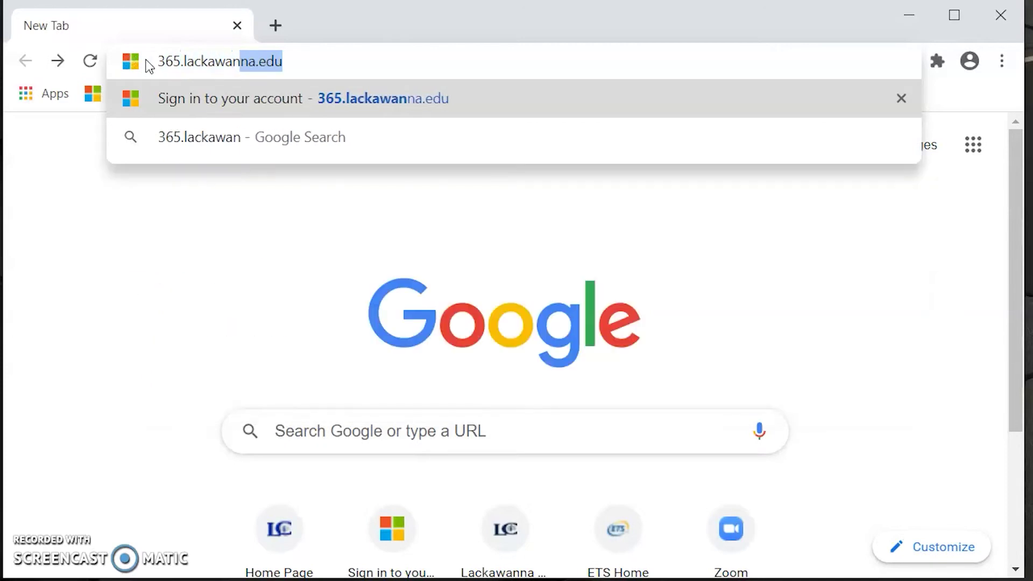
text(na)
key(Return)
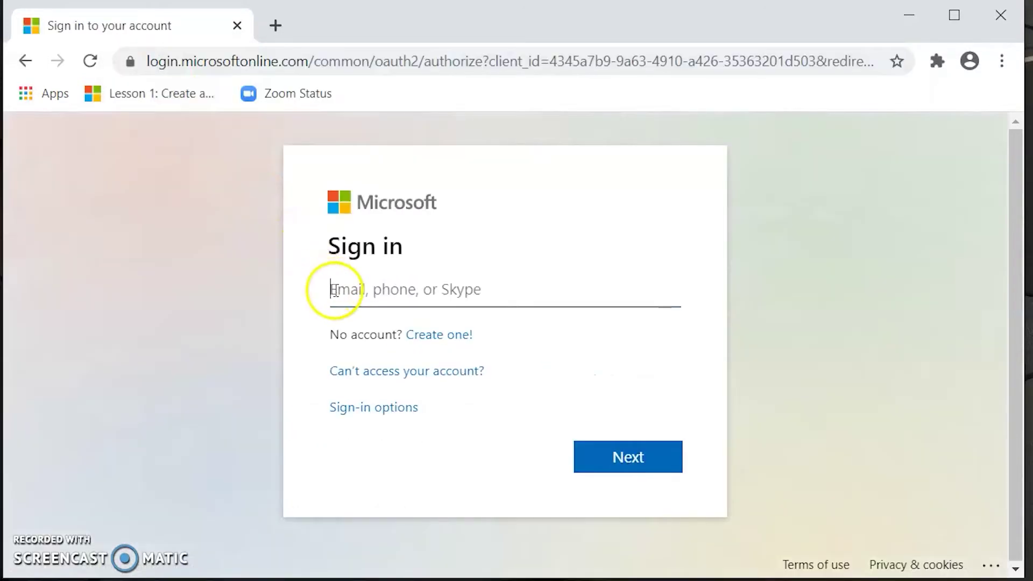
- Sign in with the college email and password, then launch Outlook from the Office 365 rail
click(334, 290)
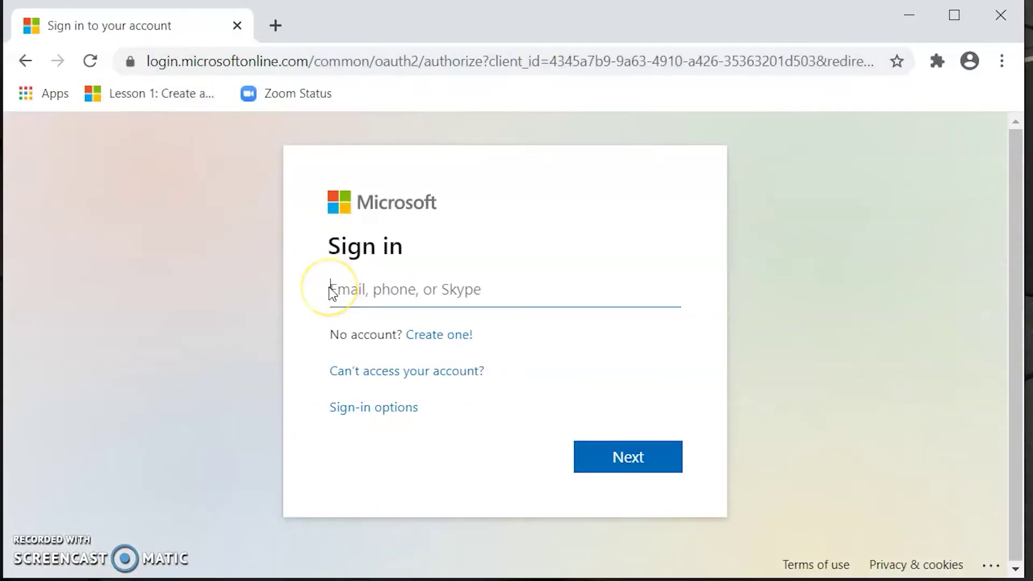
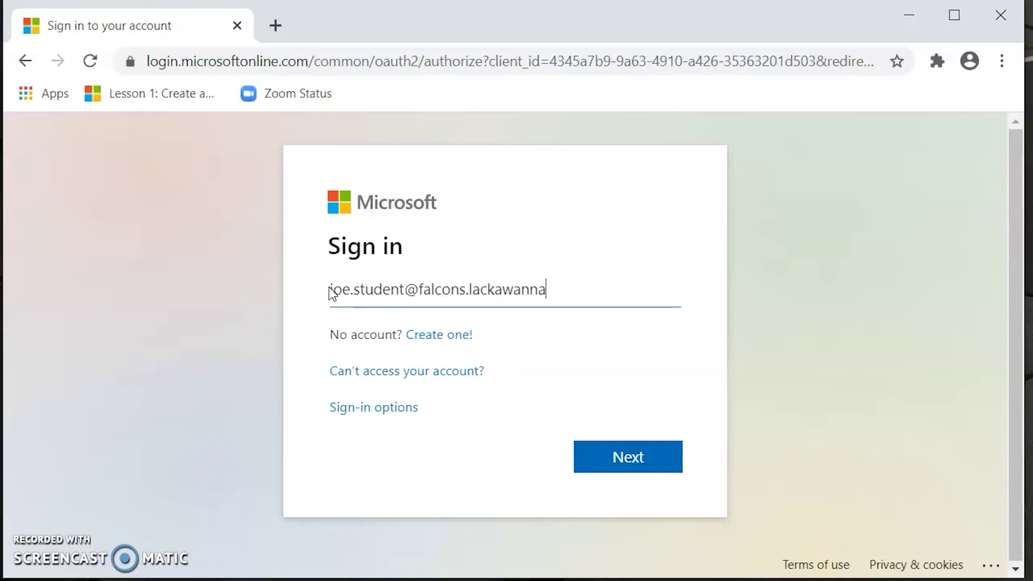
key(Return)
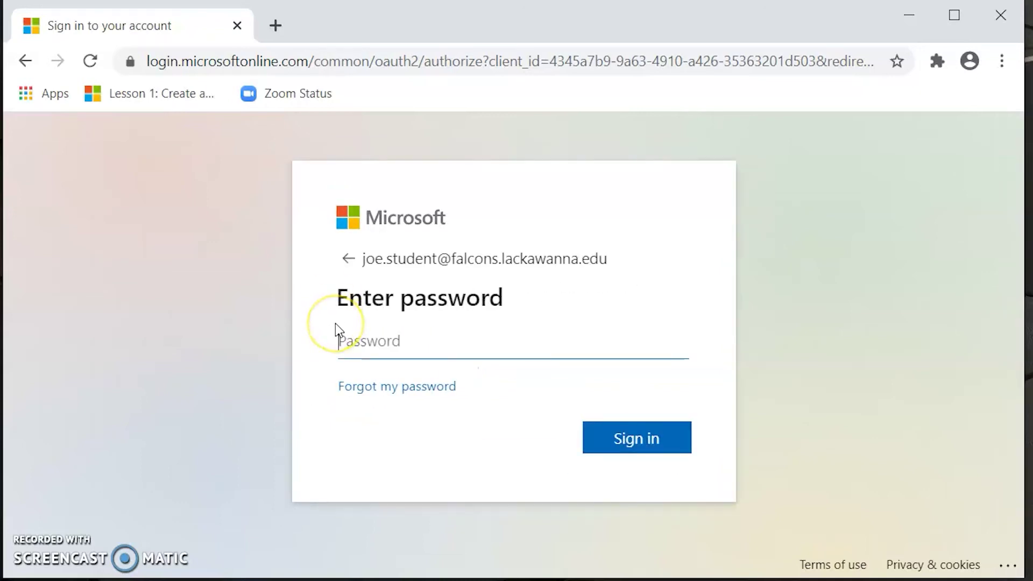
text(•••••••)
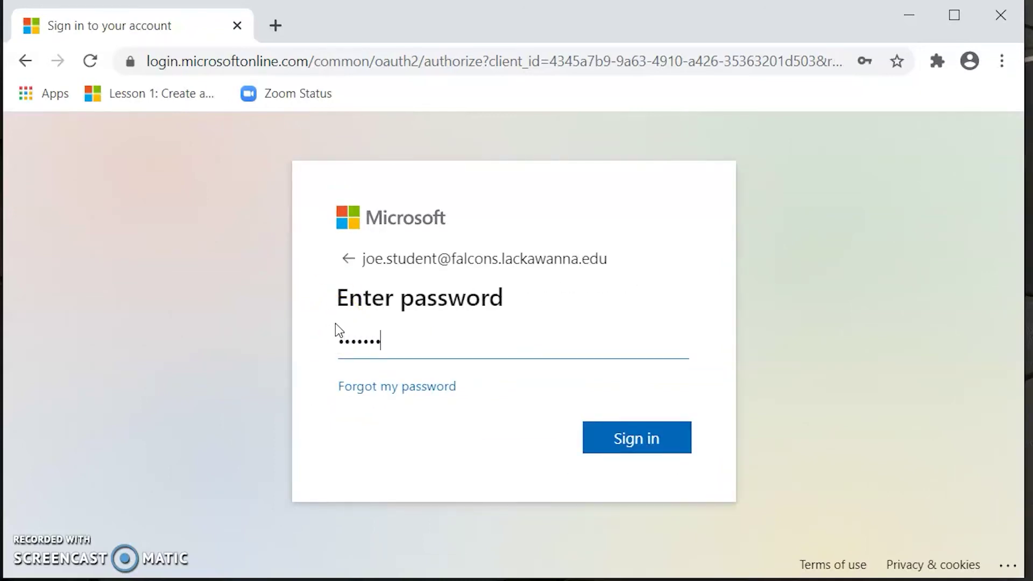
key(Return)
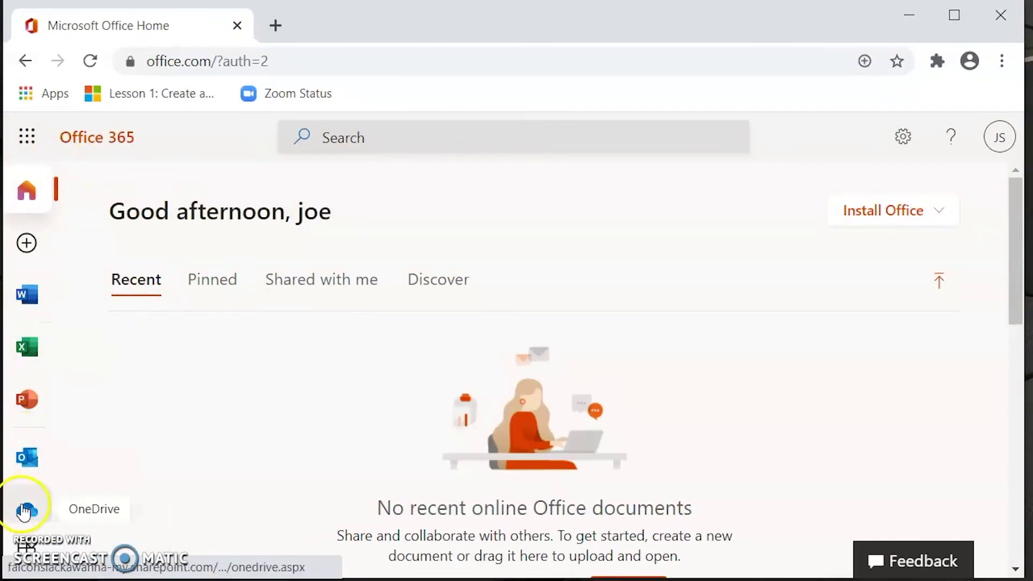
click(36, 465)
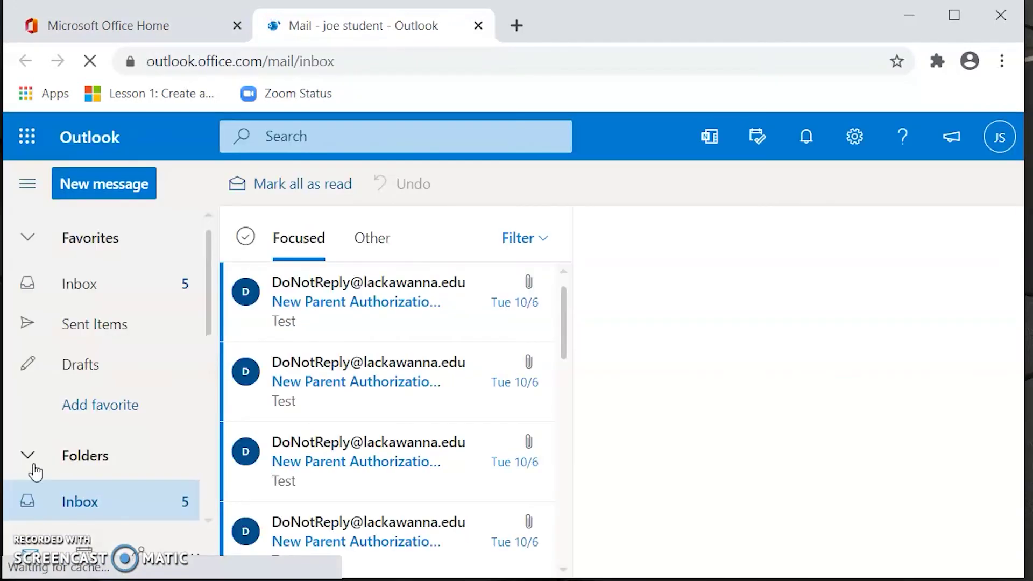